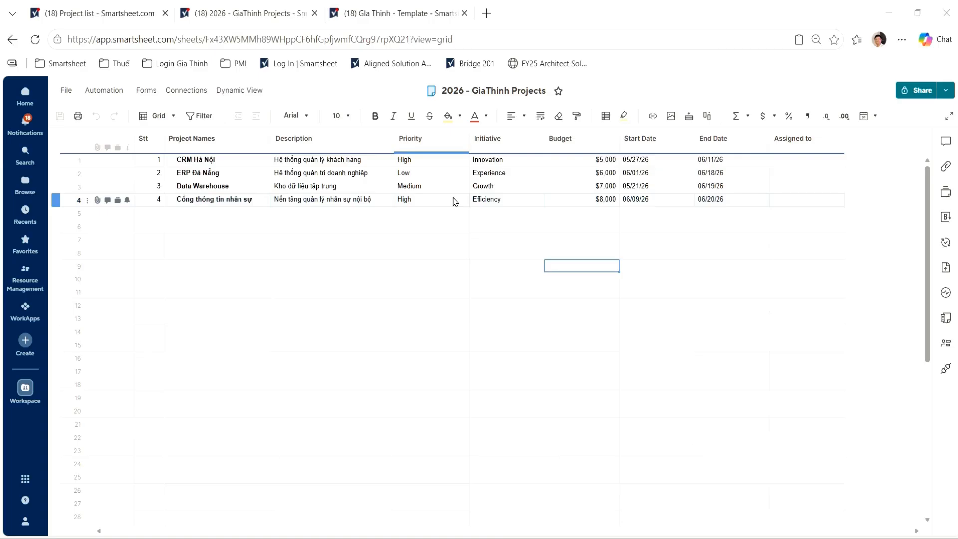
Examine the portfolio's project list and template options, and the contents of the GIa Thinh - Template workspace.
key(ctrl+shift+Tab)
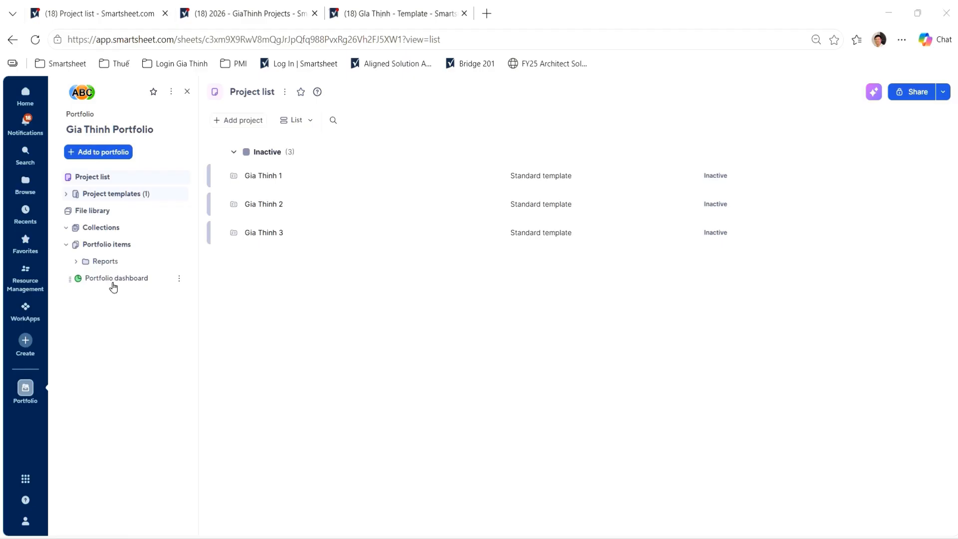
click(508, 432)
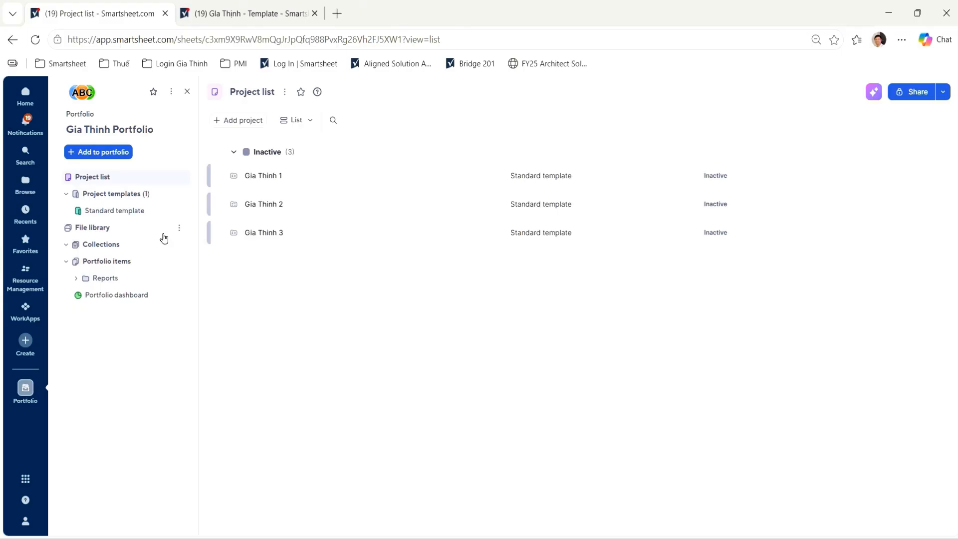
click(179, 194)
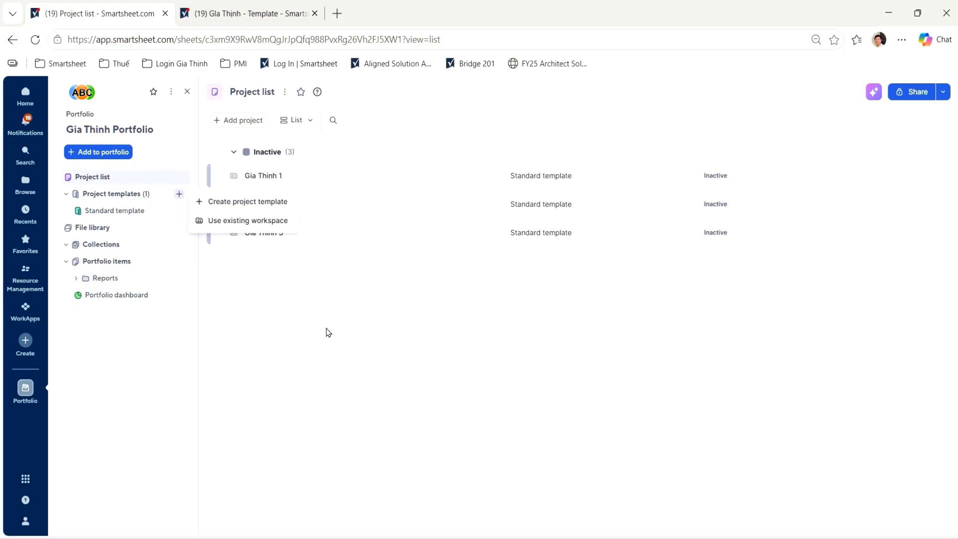
click(252, 12)
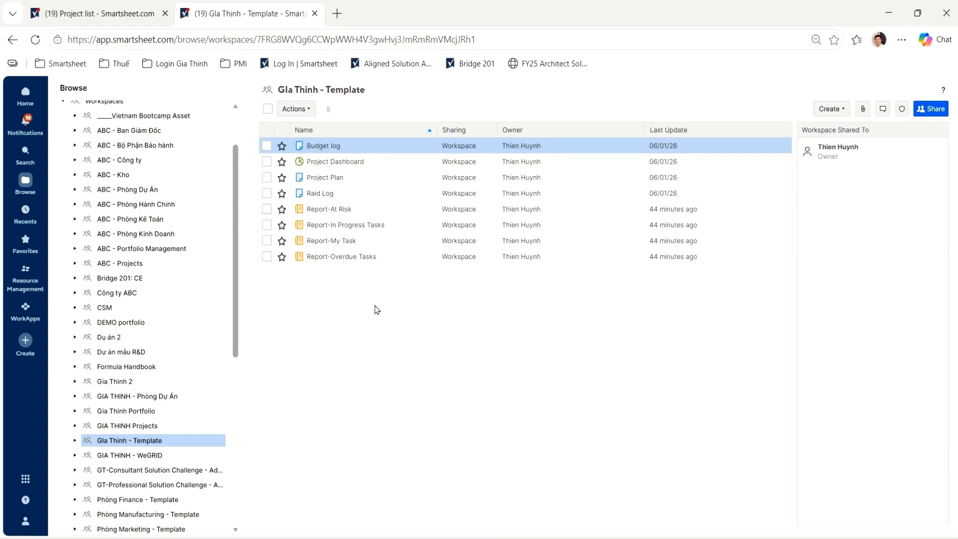
click(128, 16)
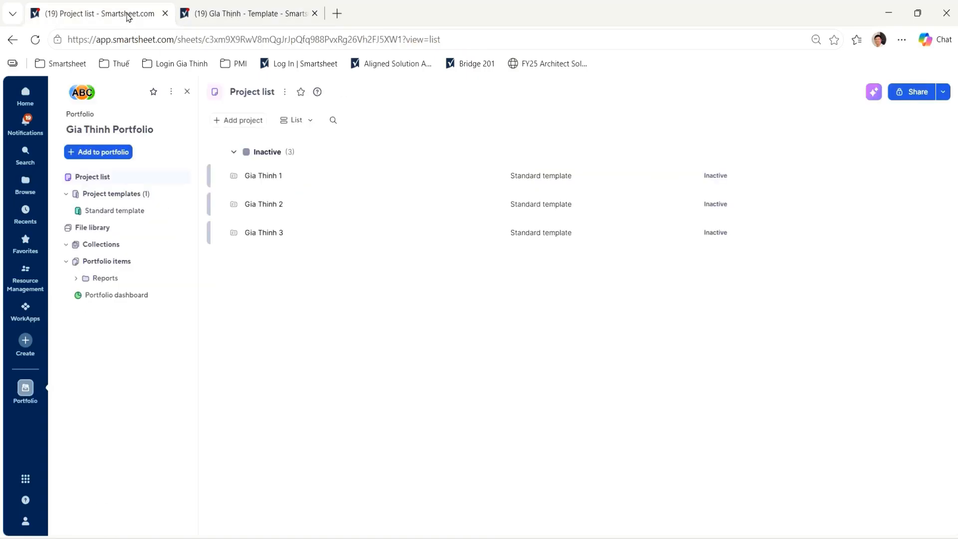
Create a project template in the portfolio from the existing workspace GIa Thinh - Template.
click(180, 195)
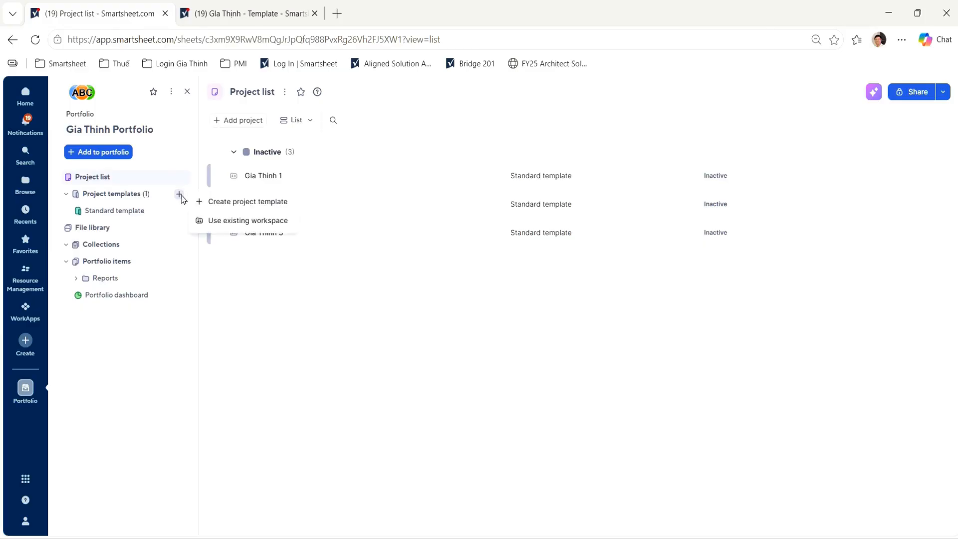
click(205, 221)
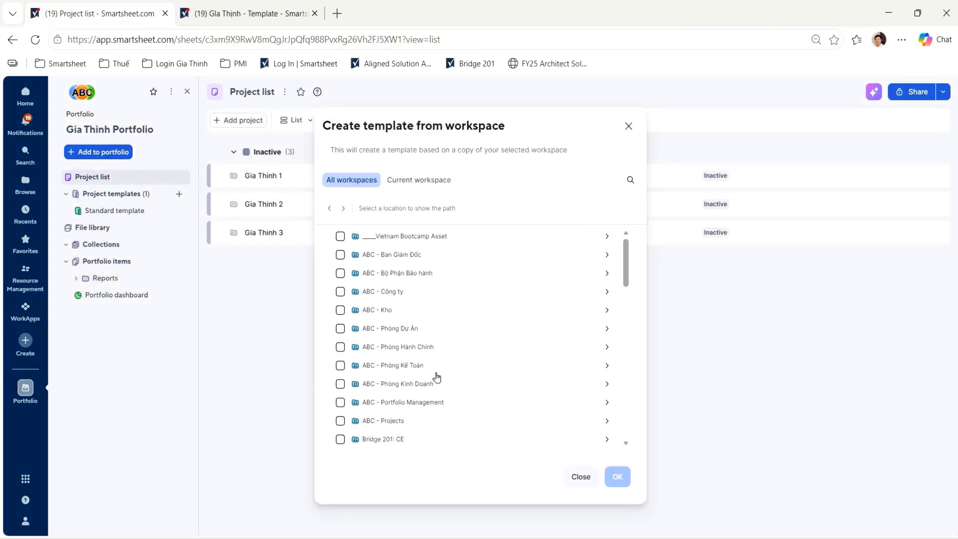
scroll(434, 403, down, 4)
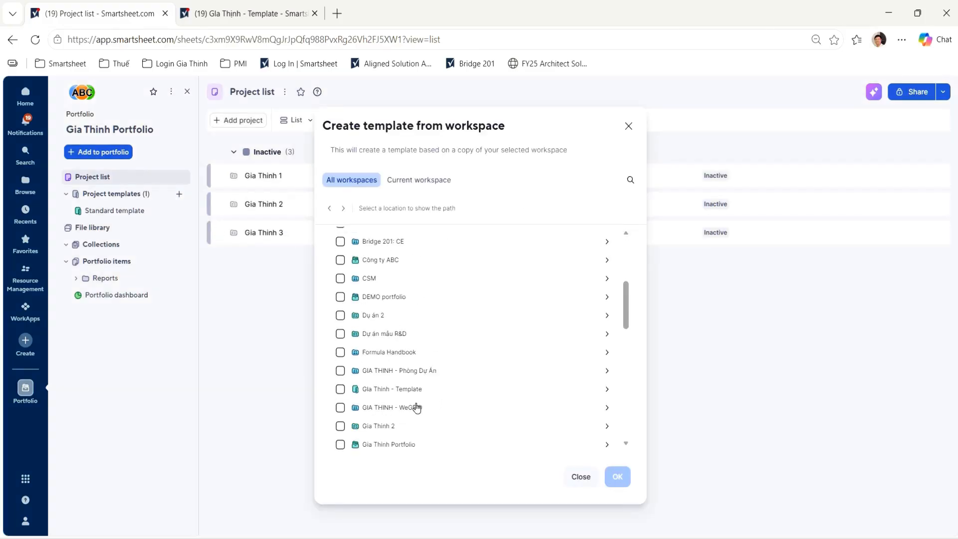
click(394, 389)
click(617, 477)
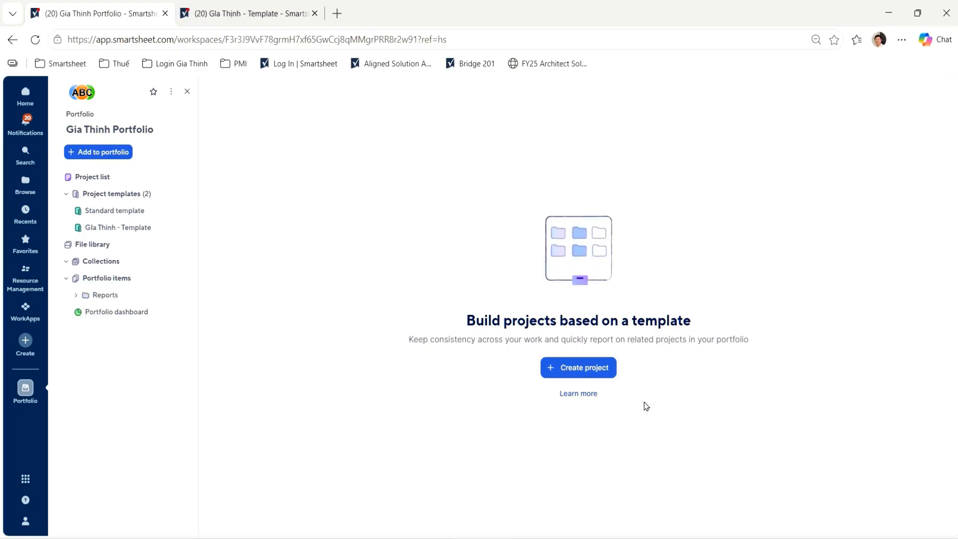
Create a project named CRM Hà Nội based on the GIa Thinh - Template project template, with approval status New.
click(594, 374)
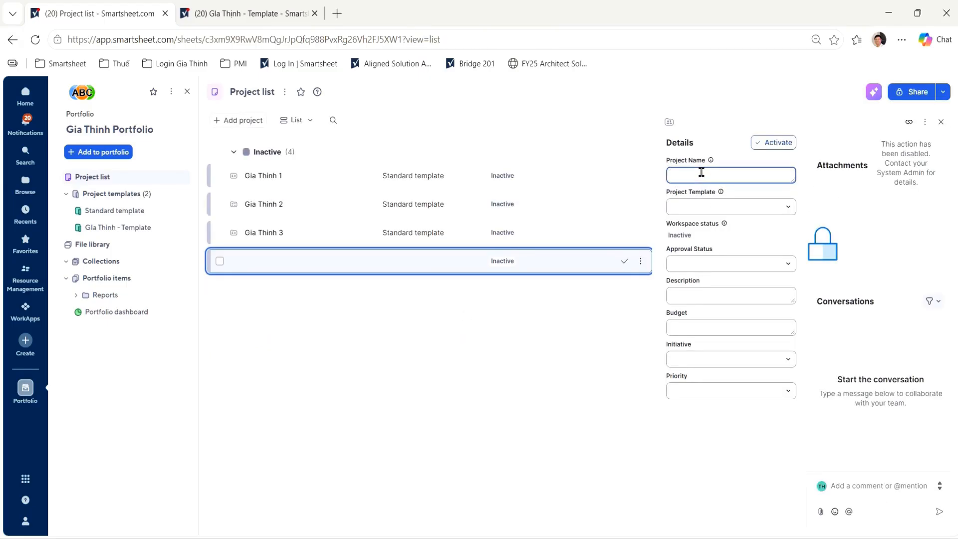
text(CRM Hà Nội)
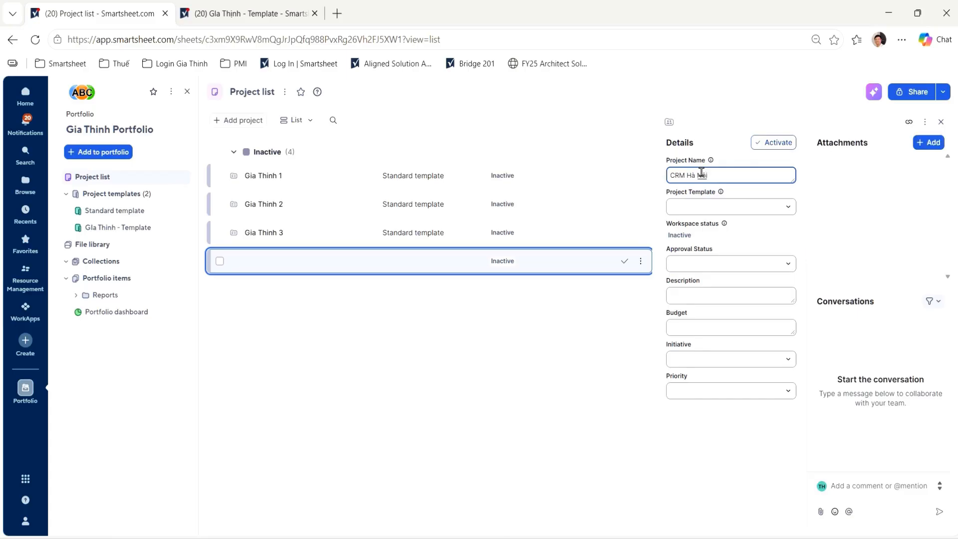
click(708, 208)
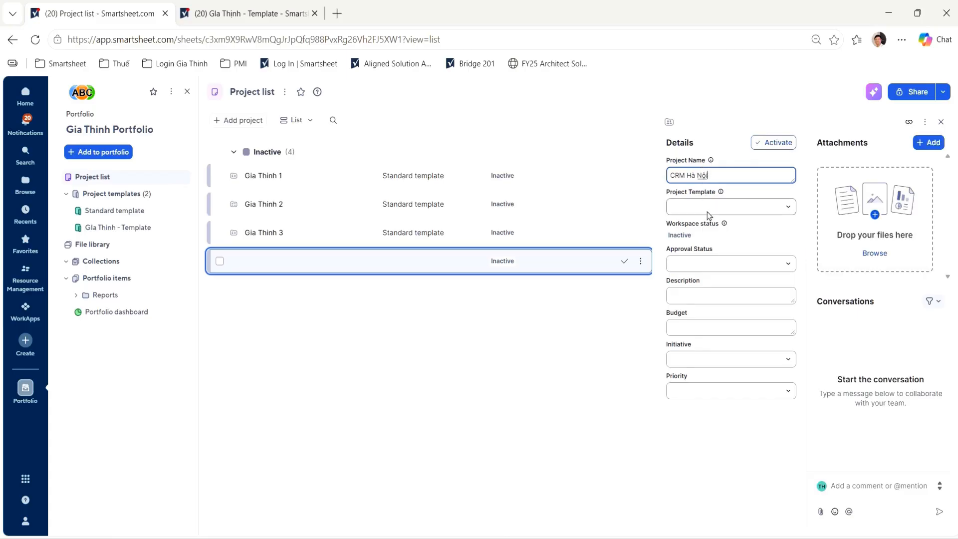
click(787, 212)
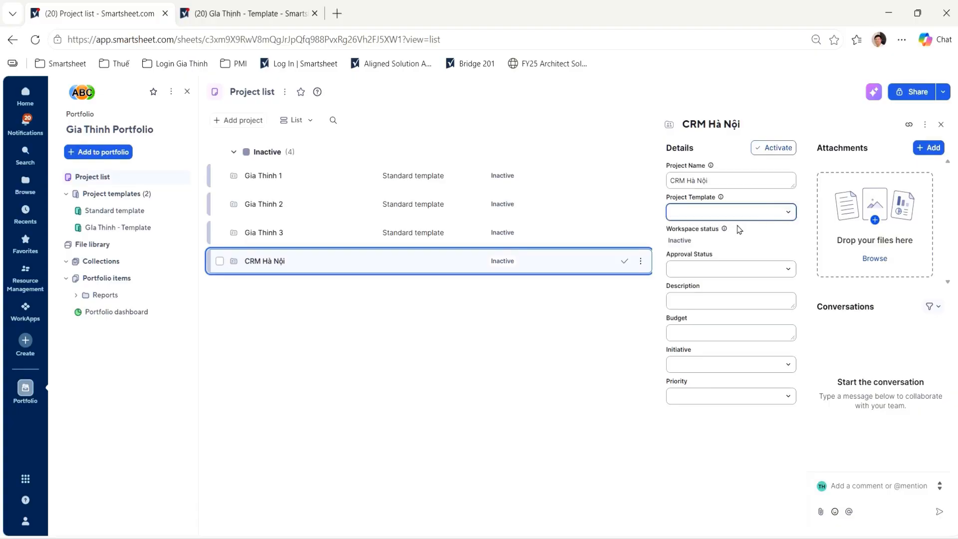
click(787, 214)
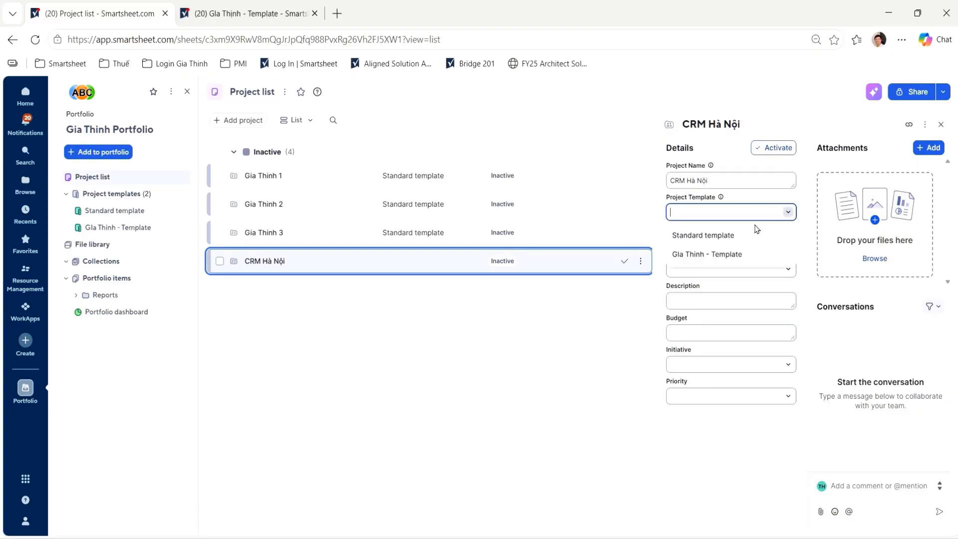
click(725, 252)
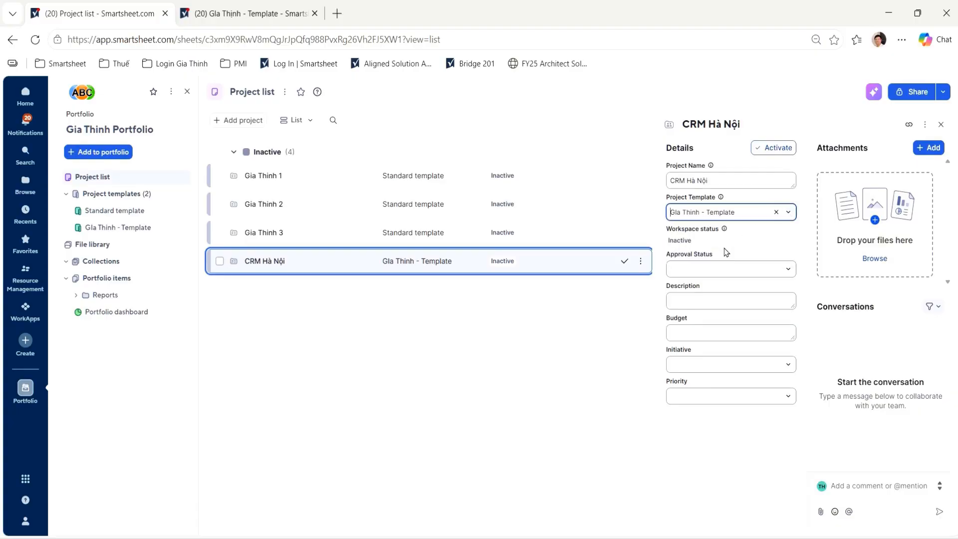
click(777, 275)
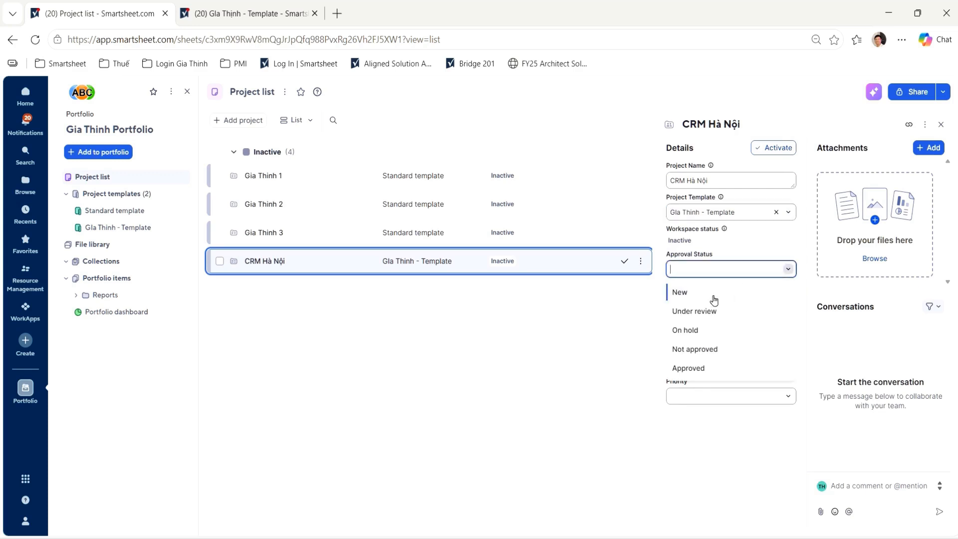
click(721, 293)
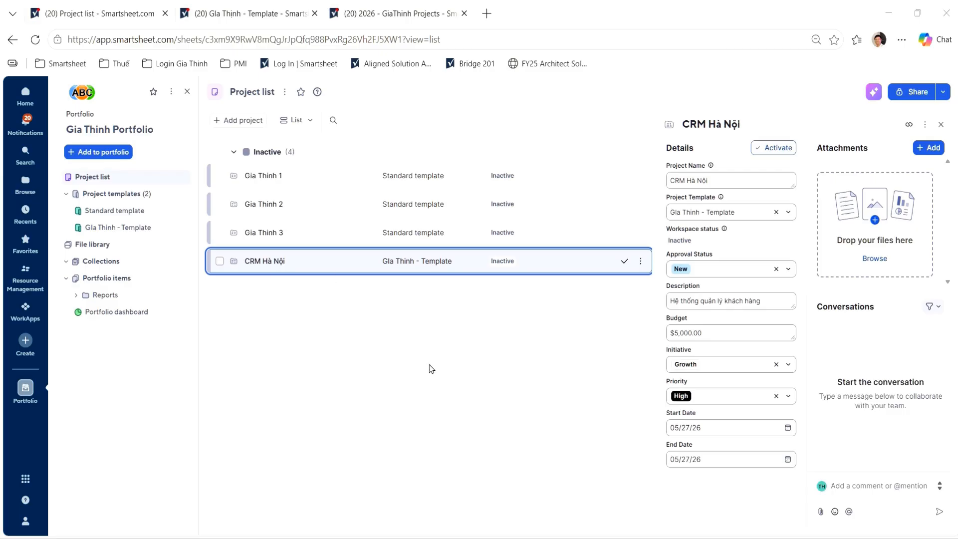
click(388, 317)
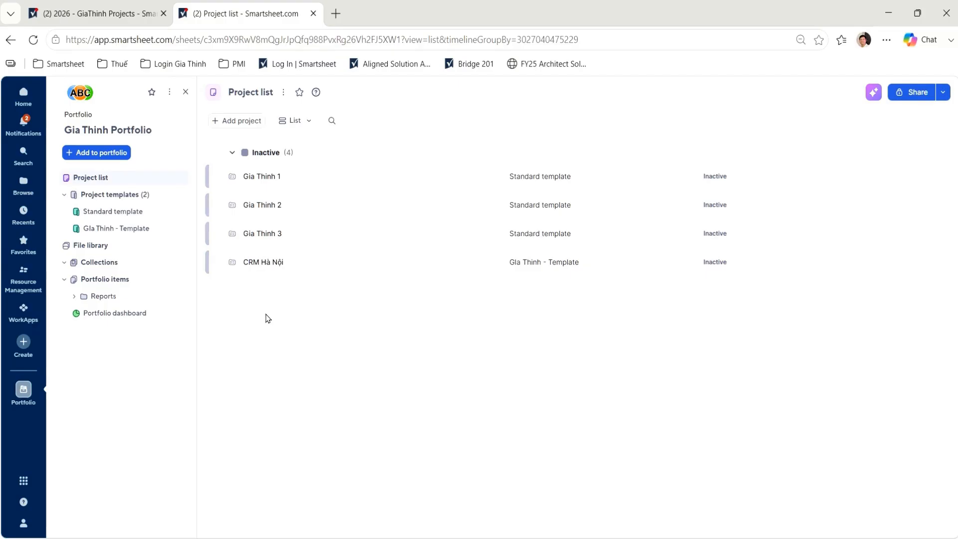
Add a project named ERP Đà Nẵng to the project list, using the GIa Thinh - Template project template.
click(235, 124)
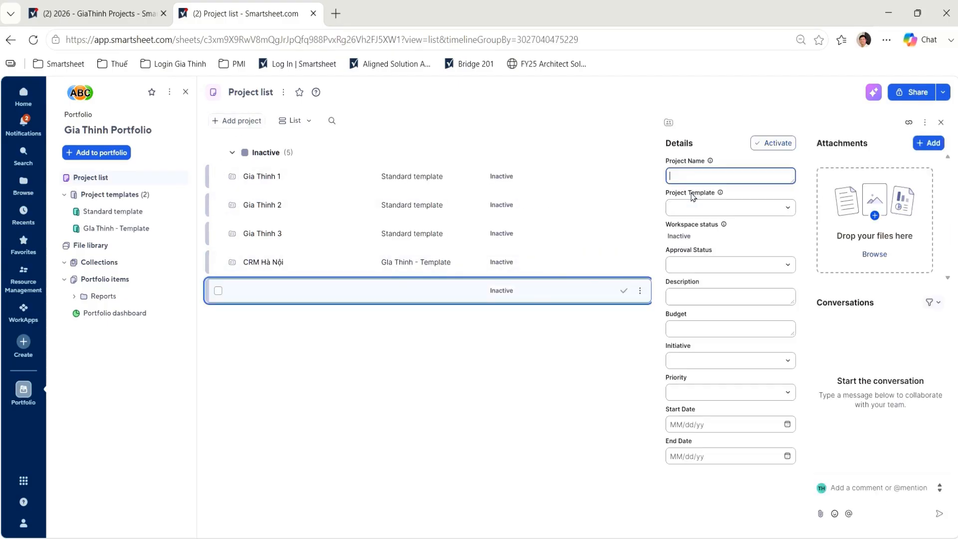
click(690, 177)
text(G)
text(RP)
text( D)
text( Nẵ)
text(ng)
click(787, 207)
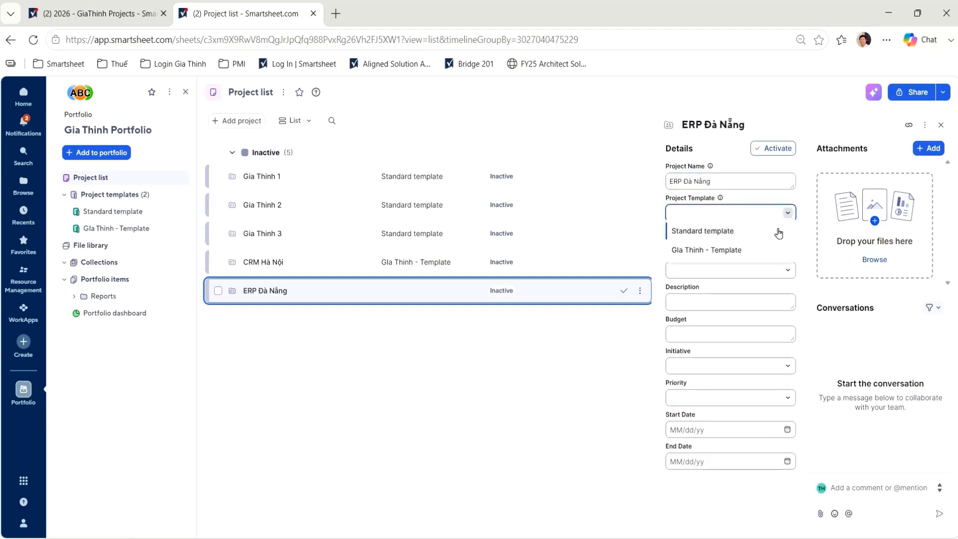
click(766, 249)
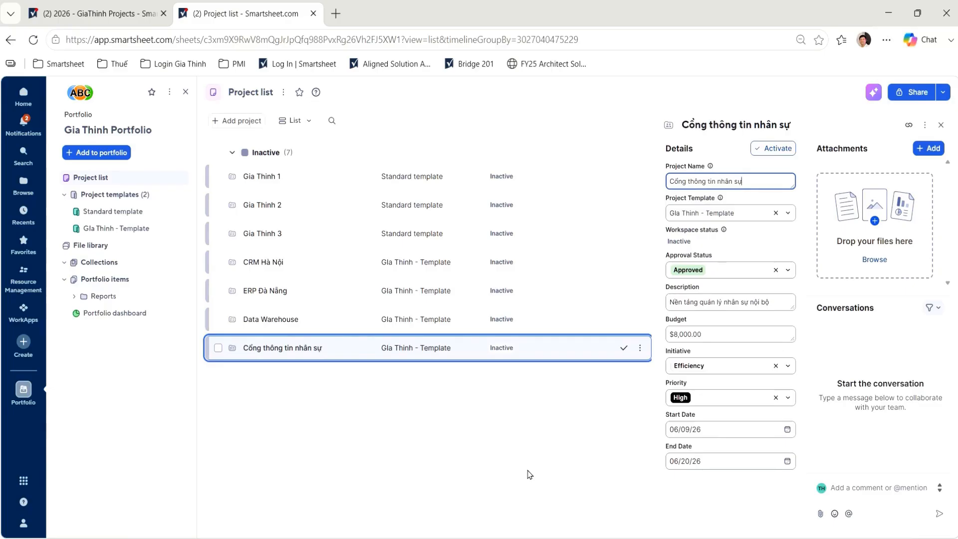
Go through the details of the newly added projects and activate the CRM Hà Nội project.
click(278, 263)
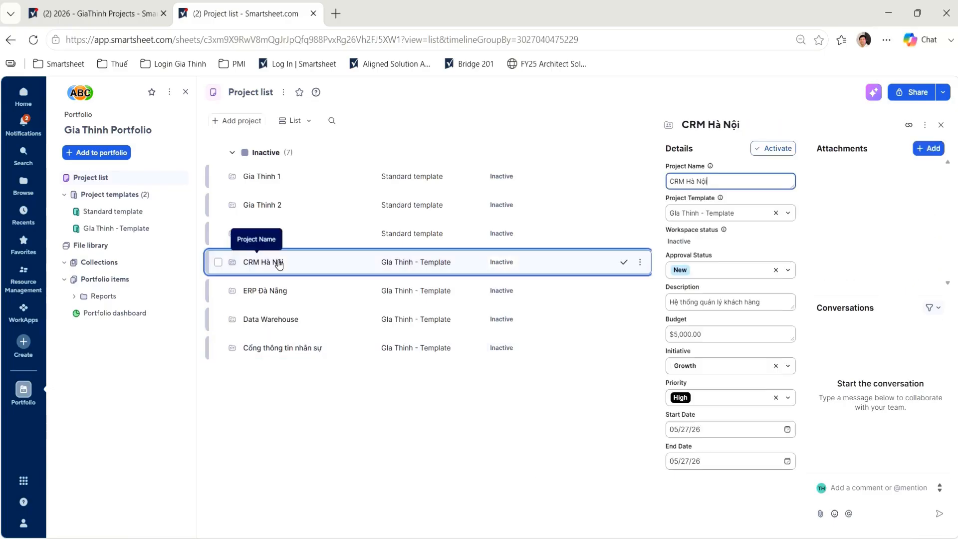
click(266, 298)
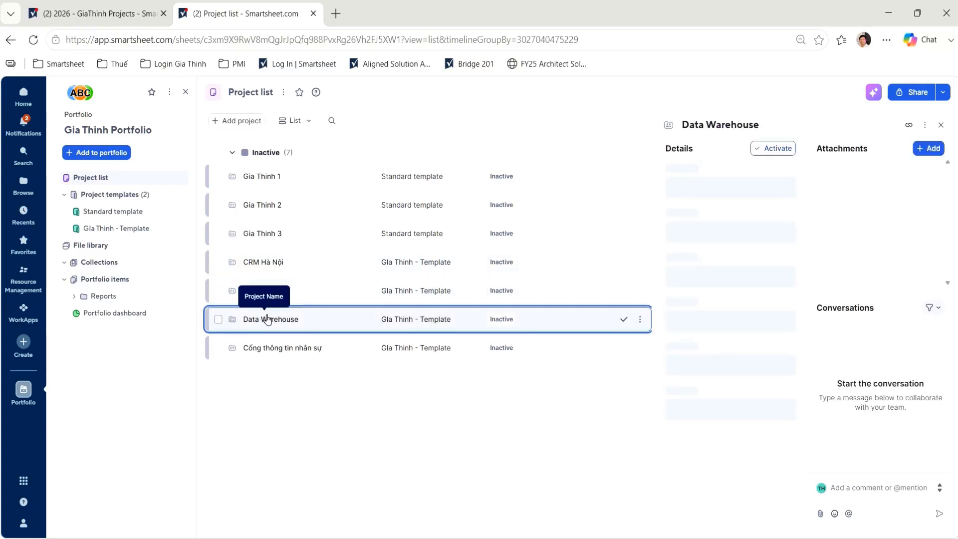
click(267, 350)
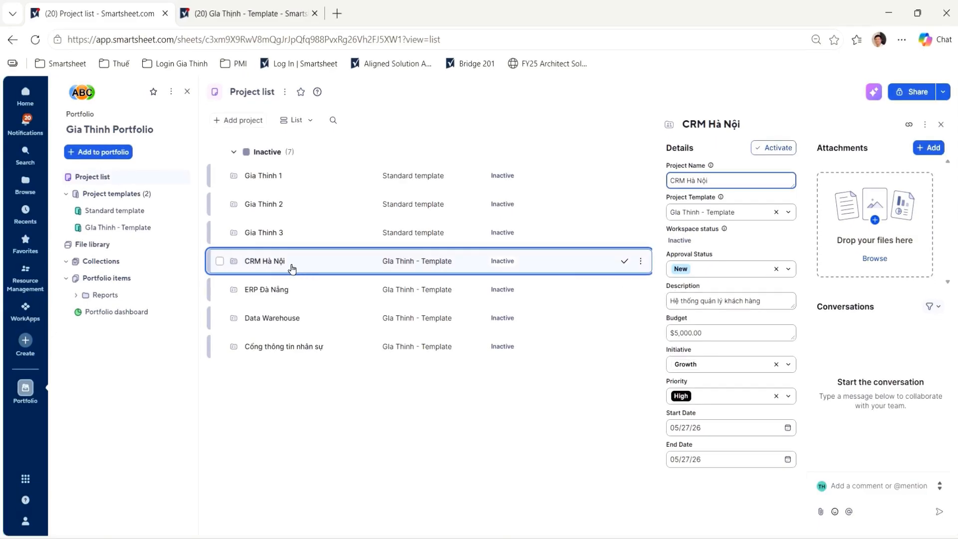
click(773, 148)
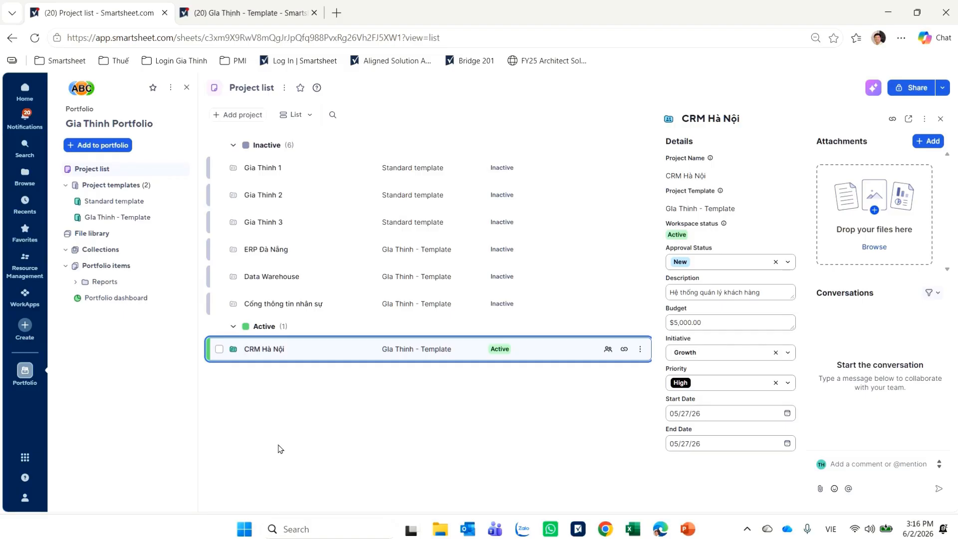
Refresh the workspace list in the browse view and open the CRM Hà Nội workspace to examine its contents.
click(272, 12)
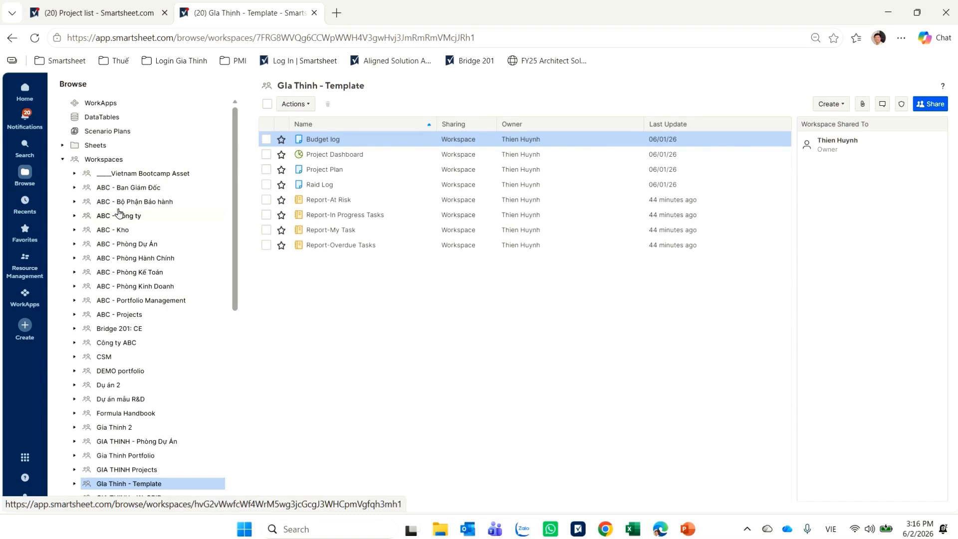
scroll(120, 225, down, 4)
scroll(114, 228, down, 4)
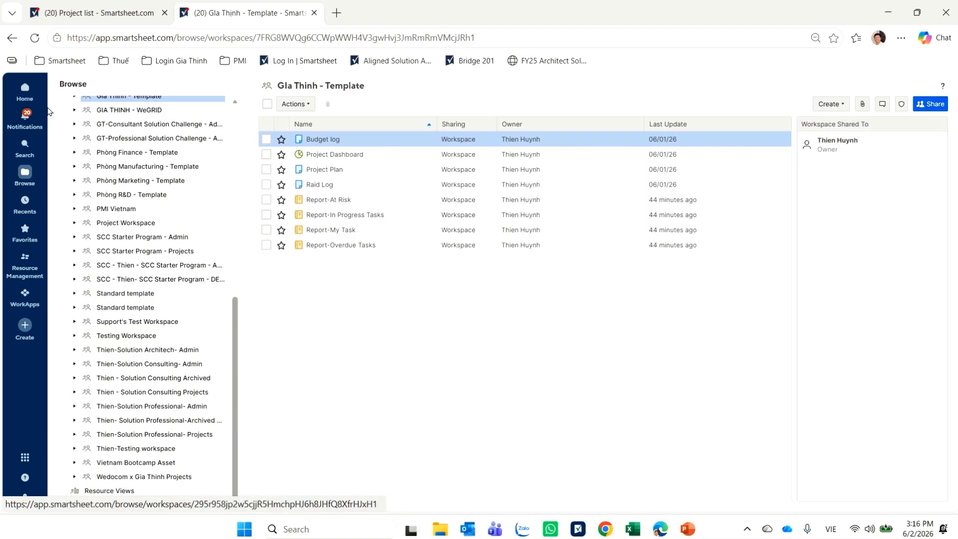
click(35, 37)
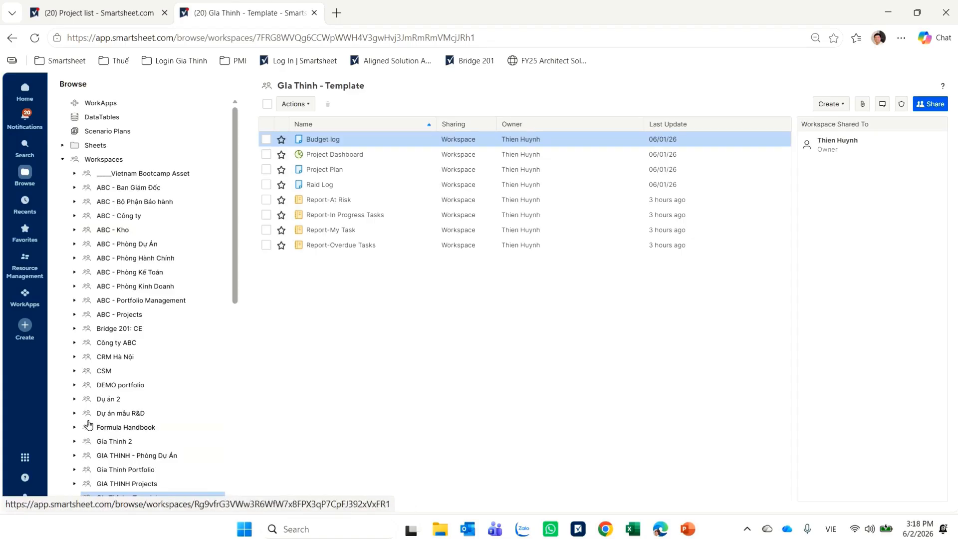
click(118, 362)
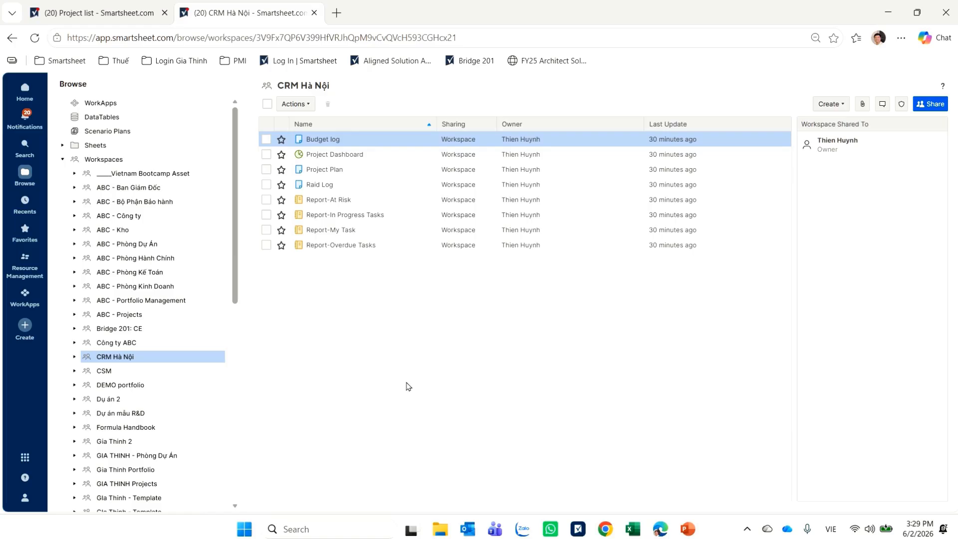
Return to the portfolio's project list and activate the ERP Đà Nẵng project.
click(131, 14)
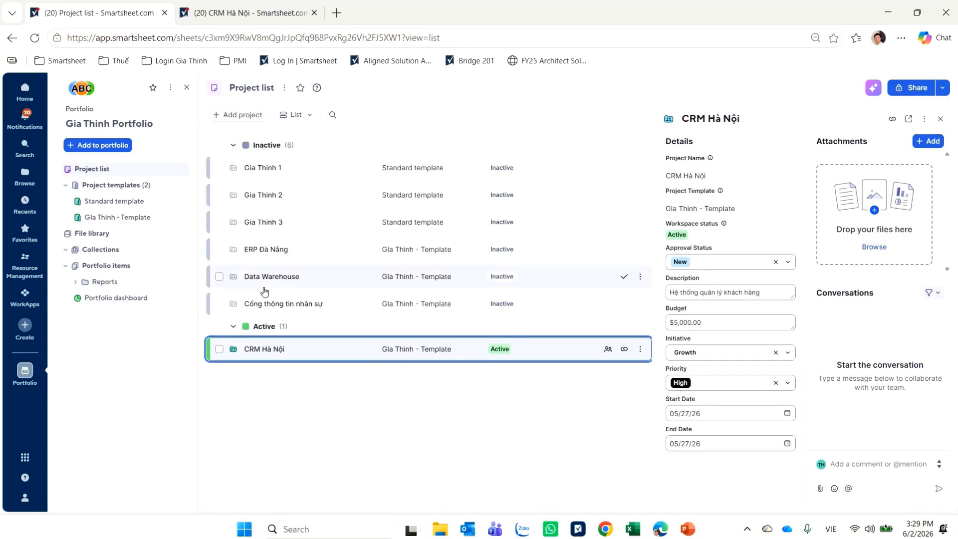
click(508, 243)
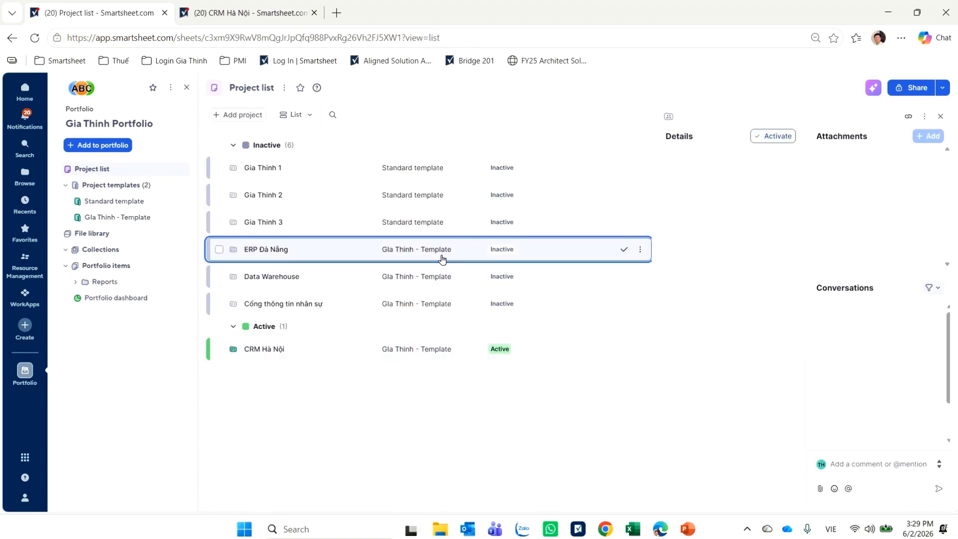
click(770, 143)
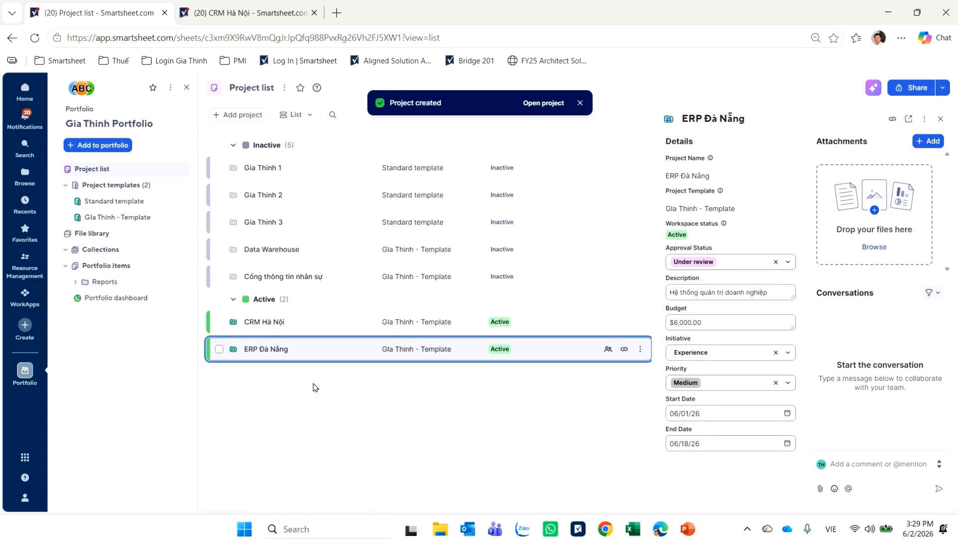
Refresh the browse view's workspace list and look for the ERP Đà Nẵng workspace.
click(268, 16)
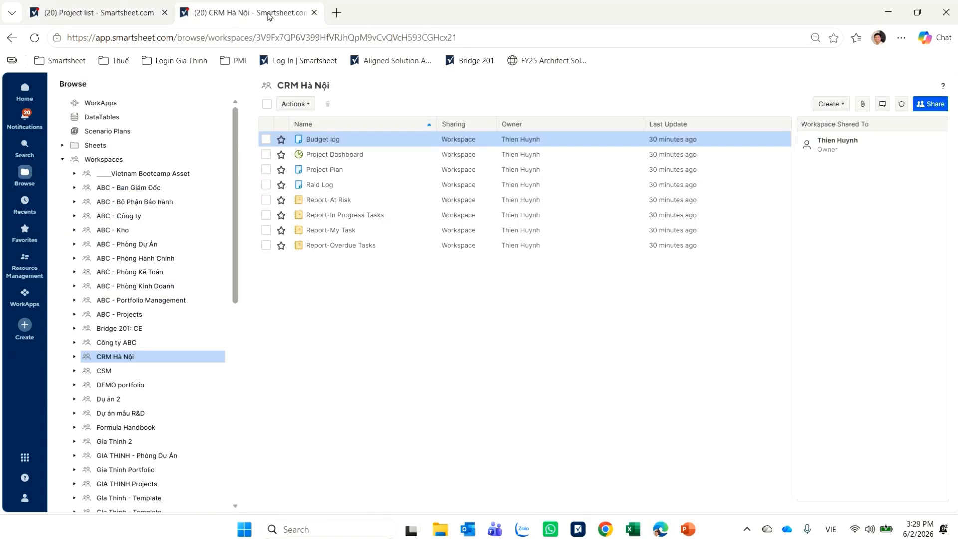
click(35, 39)
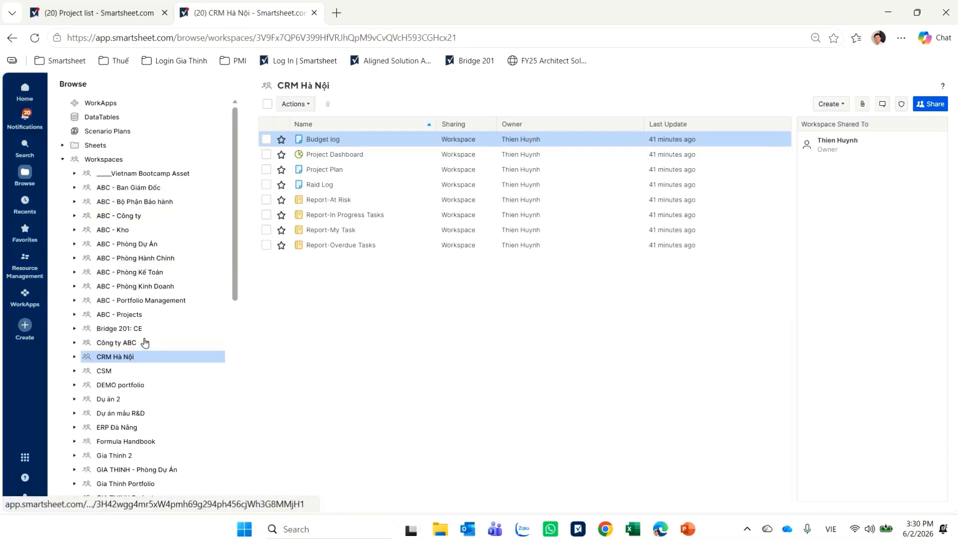
scroll(145, 342, down, 1)
scroll(145, 342, down, 1)
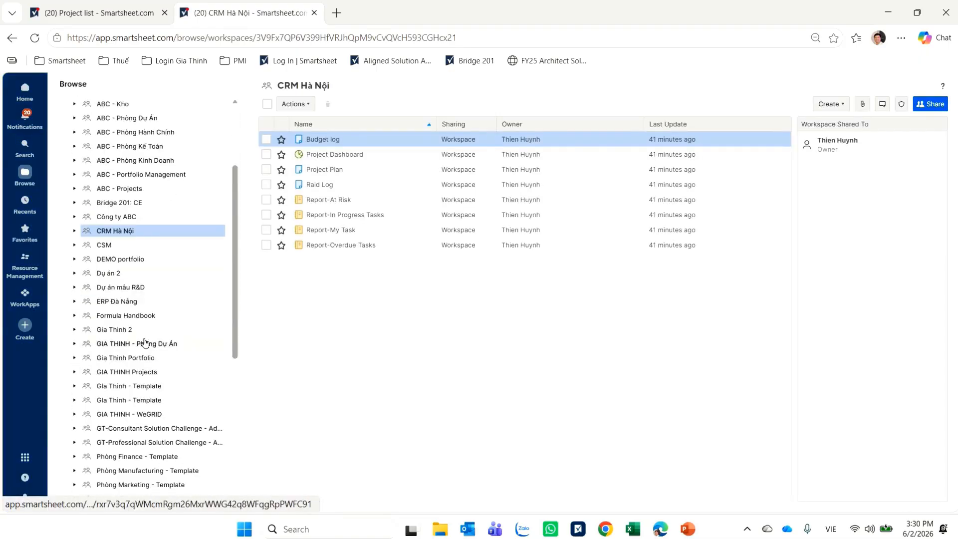
Open the ERP Đà Nẵng workspace to examine its contents and return to the portfolio's project list.
click(110, 309)
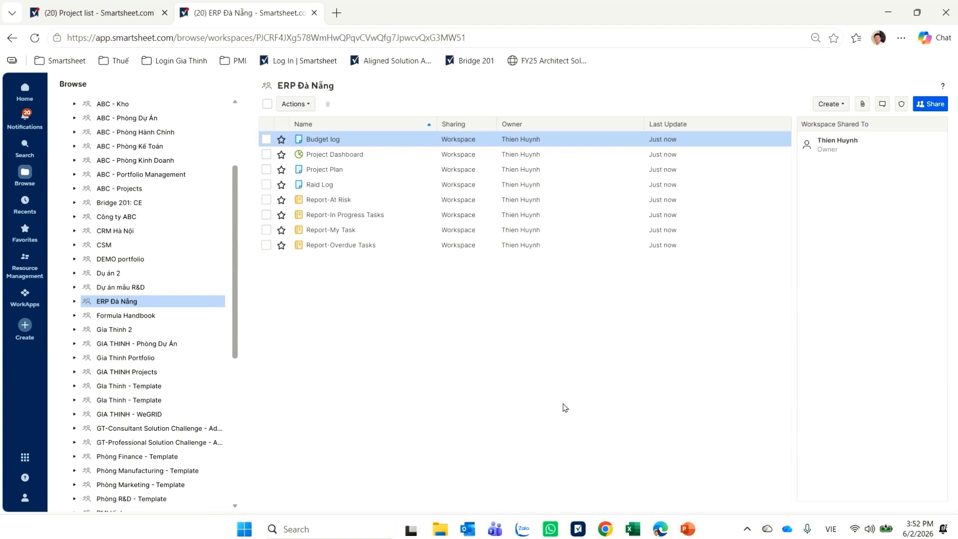
click(126, 10)
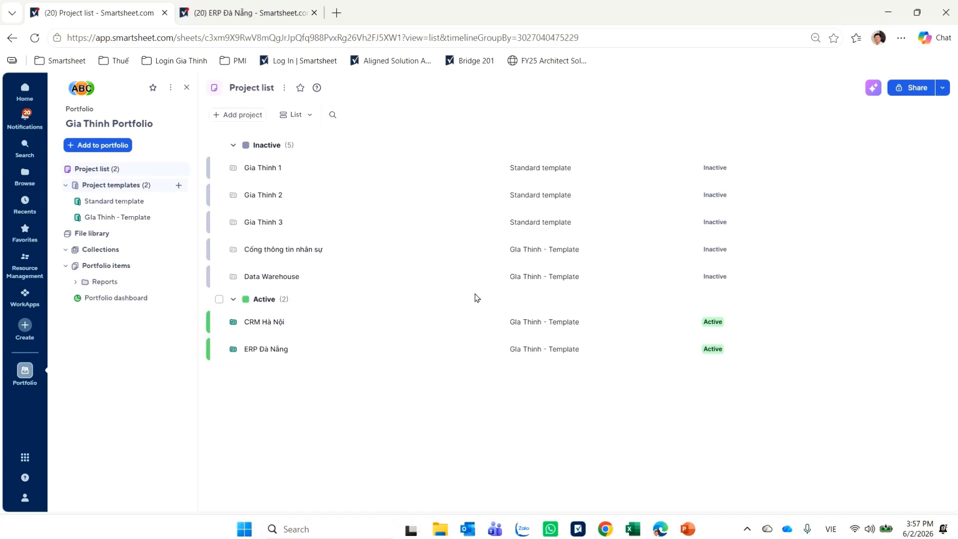
Display the project list in Table view and in Board view to examine the projects' details.
click(305, 116)
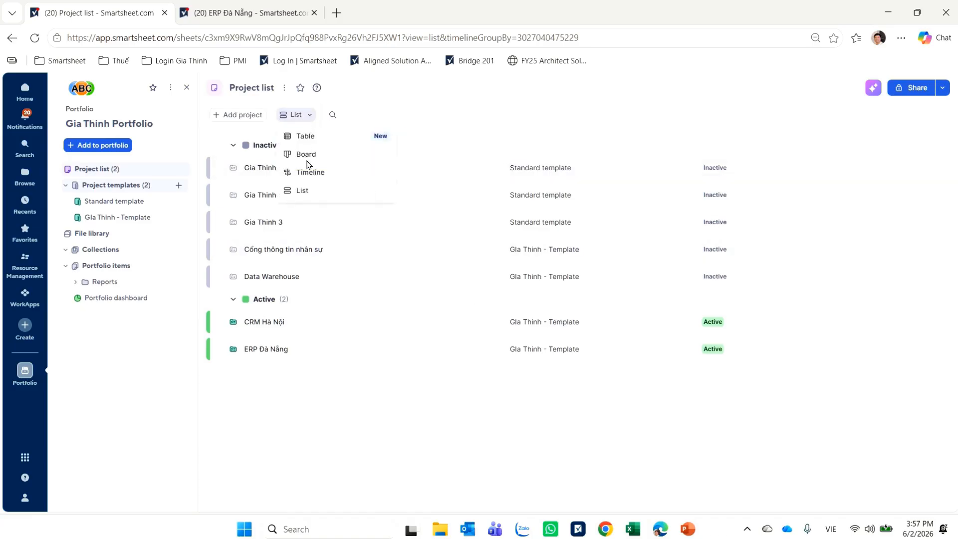
click(308, 140)
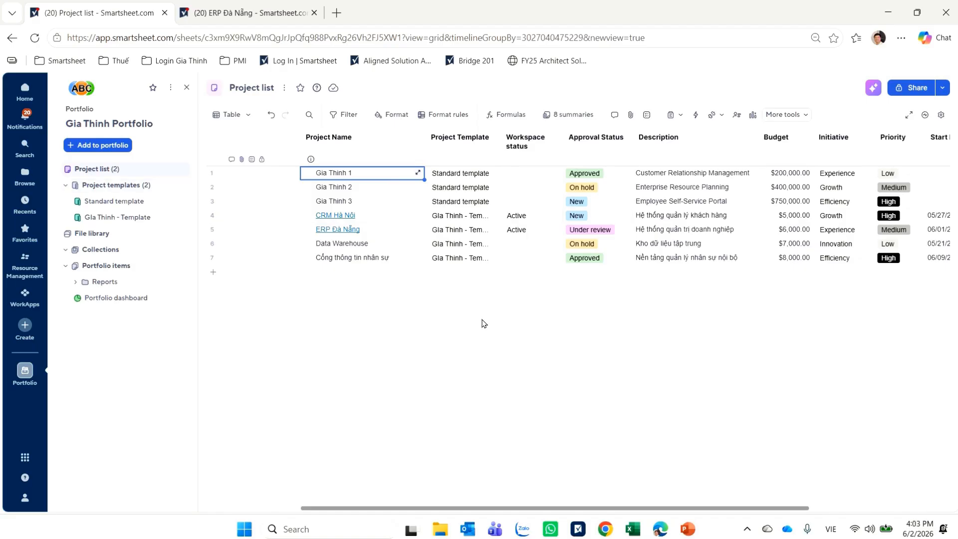
click(240, 116)
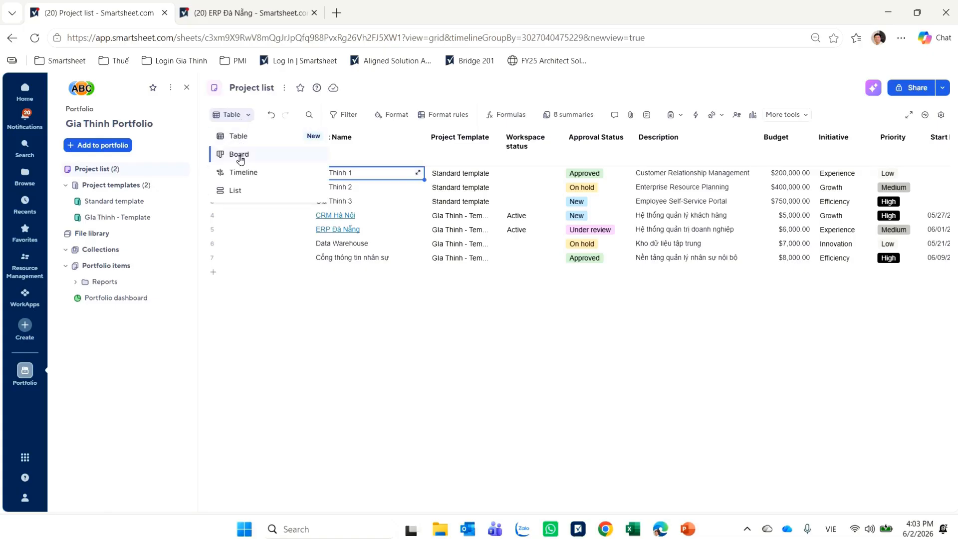
click(240, 154)
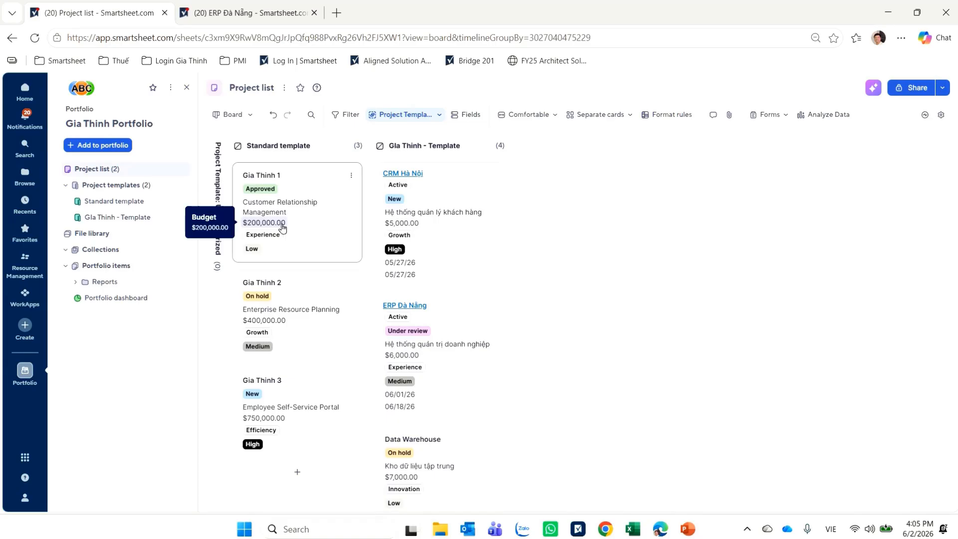
Switch the project list to Timeline view and examine how the projects are scheduled.
click(241, 114)
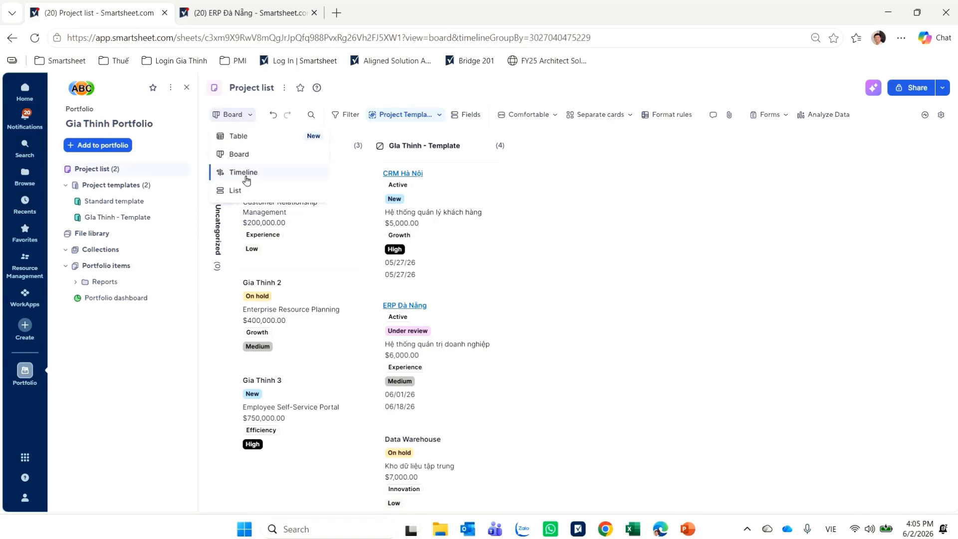
click(246, 177)
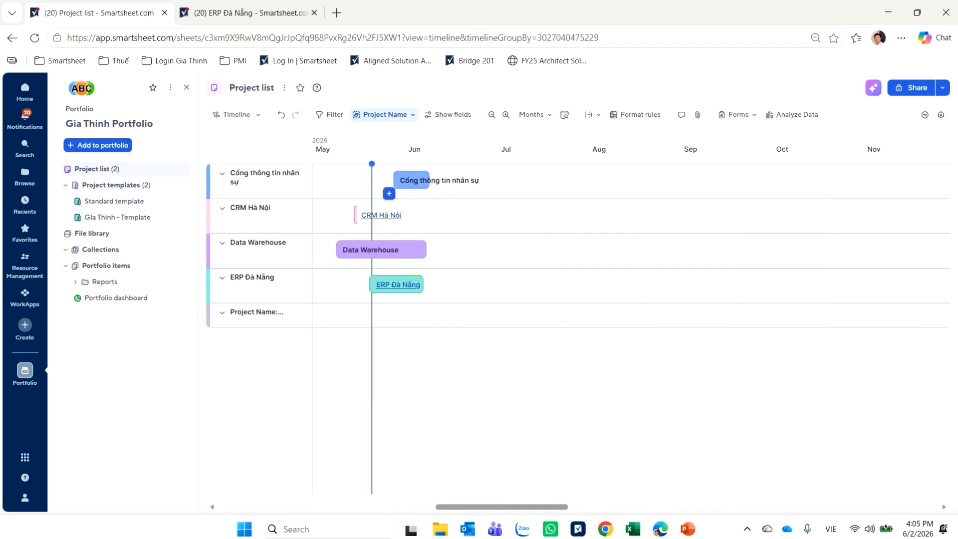
mouse_move(363, 219)
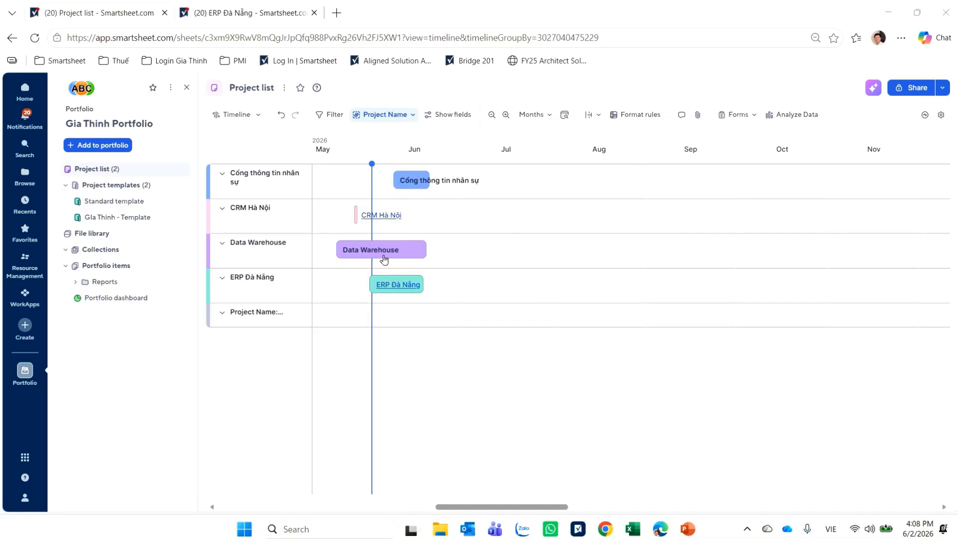
mouse_move(376, 227)
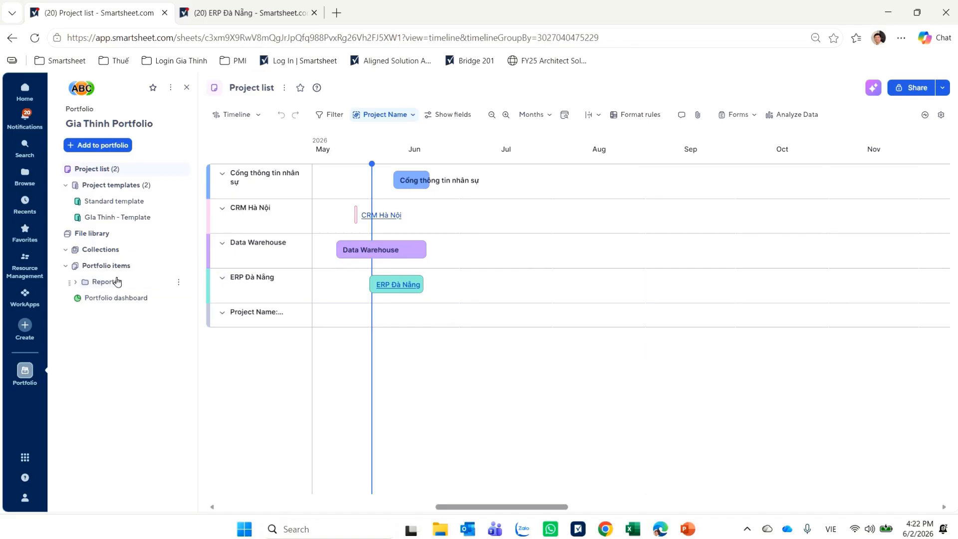
Expand the portfolio's reports and examine the High priority projects and Project requests reports.
click(87, 283)
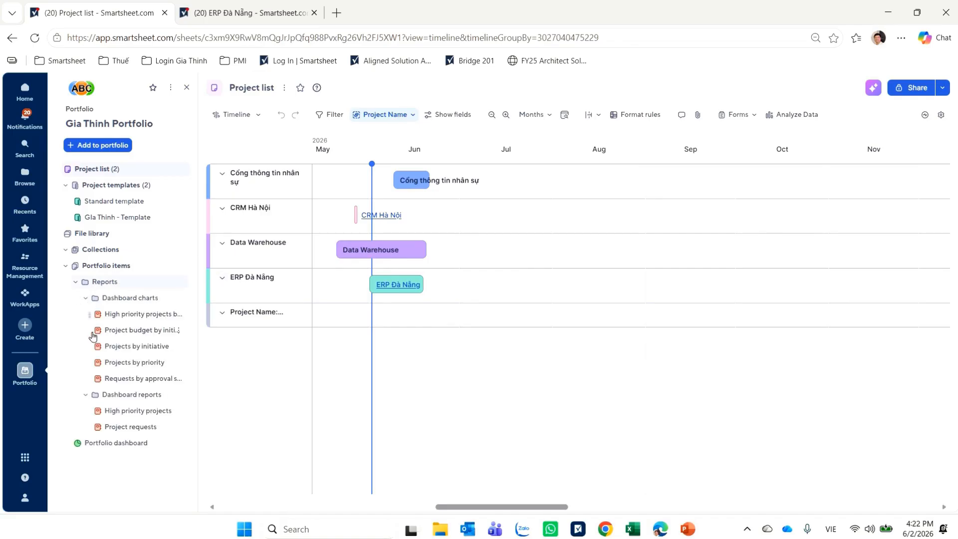
click(100, 410)
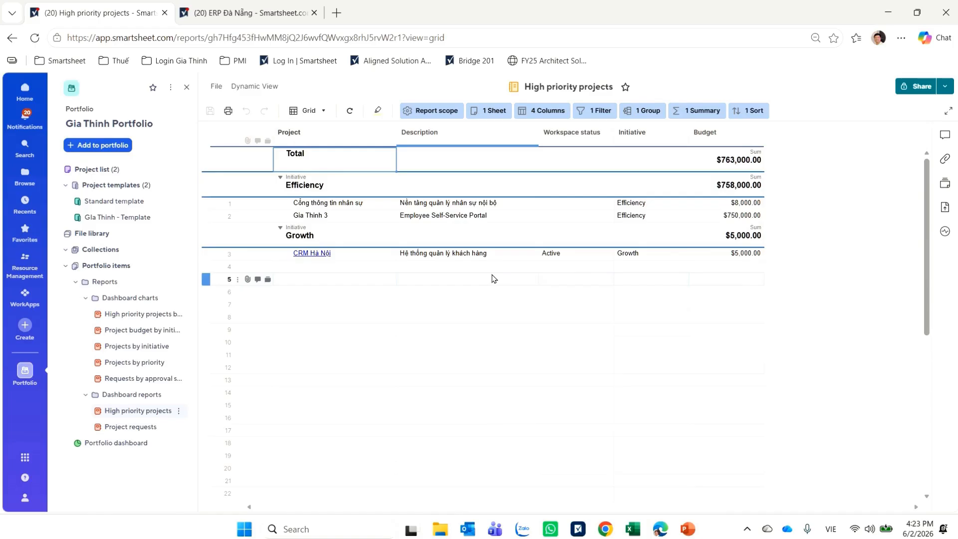
click(133, 427)
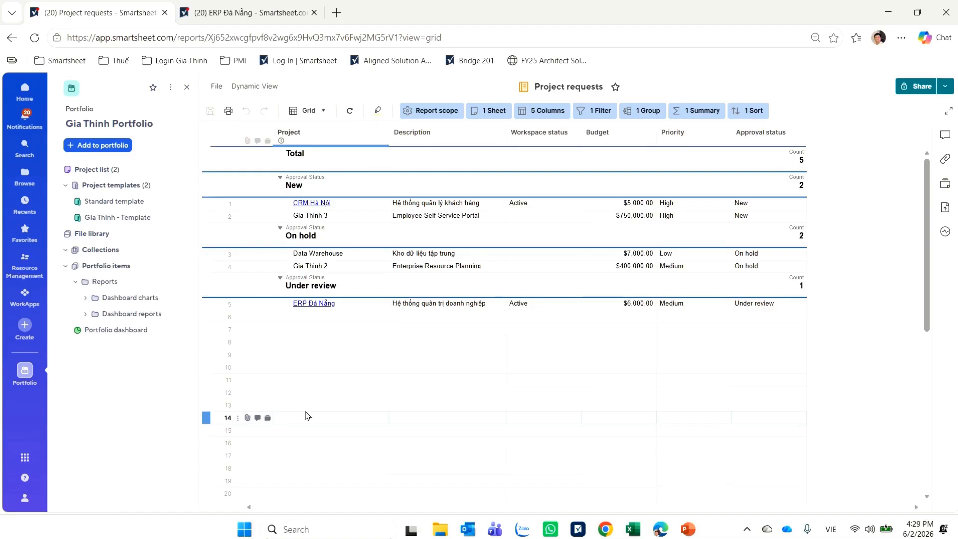
Open the Portfolio dashboard and go through its overview, project charts, high priority and requests sections.
click(120, 331)
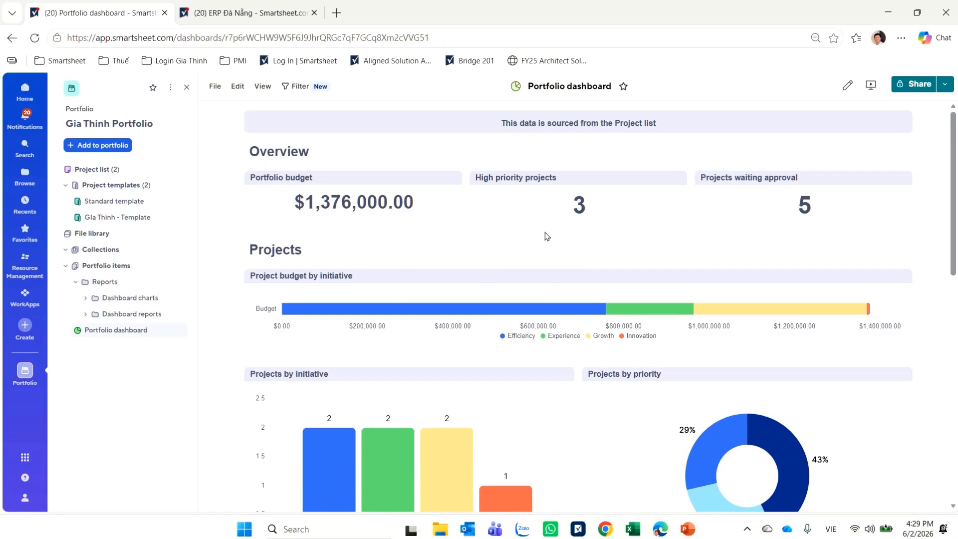
scroll(546, 236, down, 2)
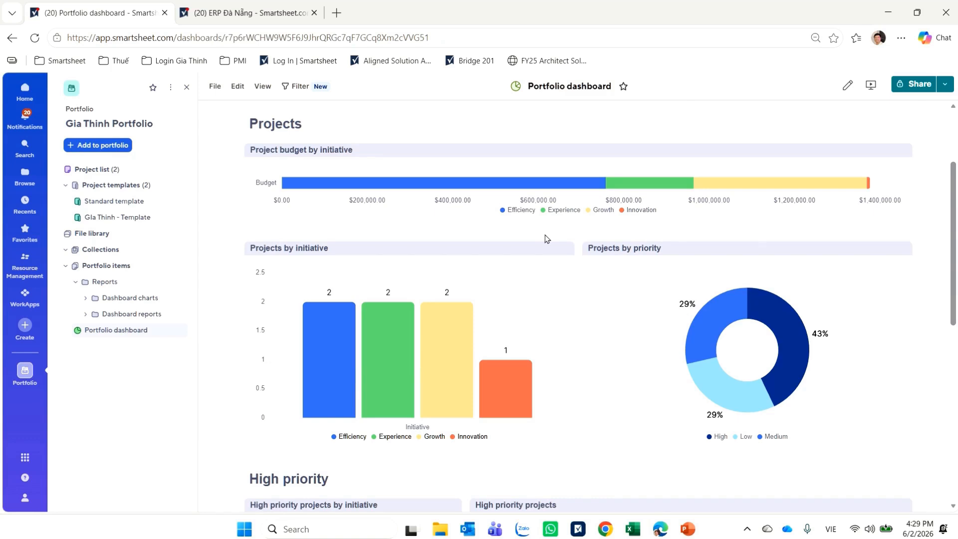
scroll(546, 239, down, 1)
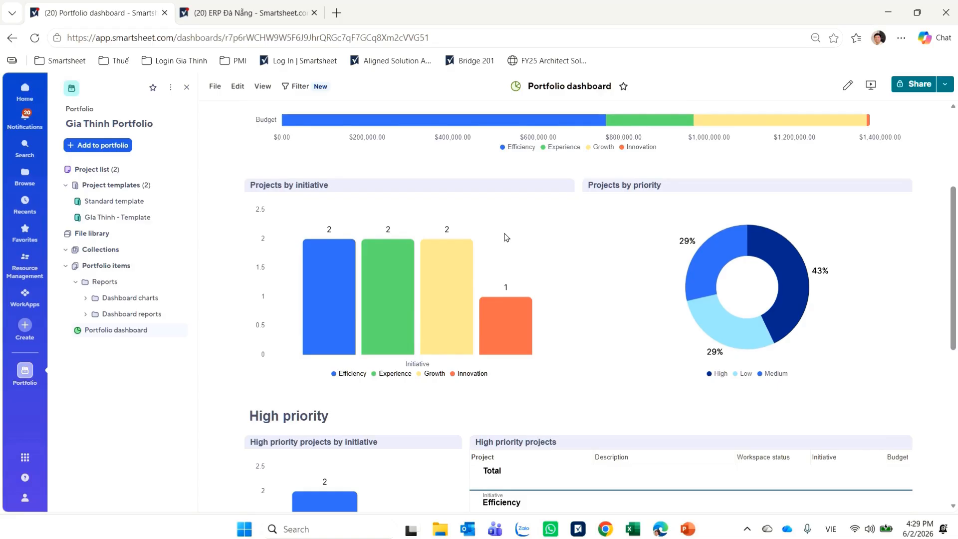
scroll(506, 237, down, 5)
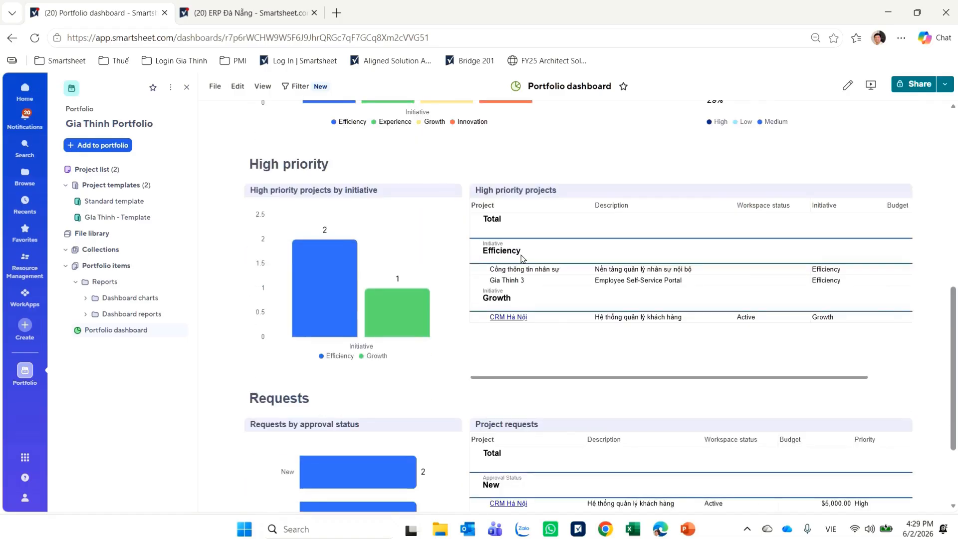
scroll(522, 258, down, 1)
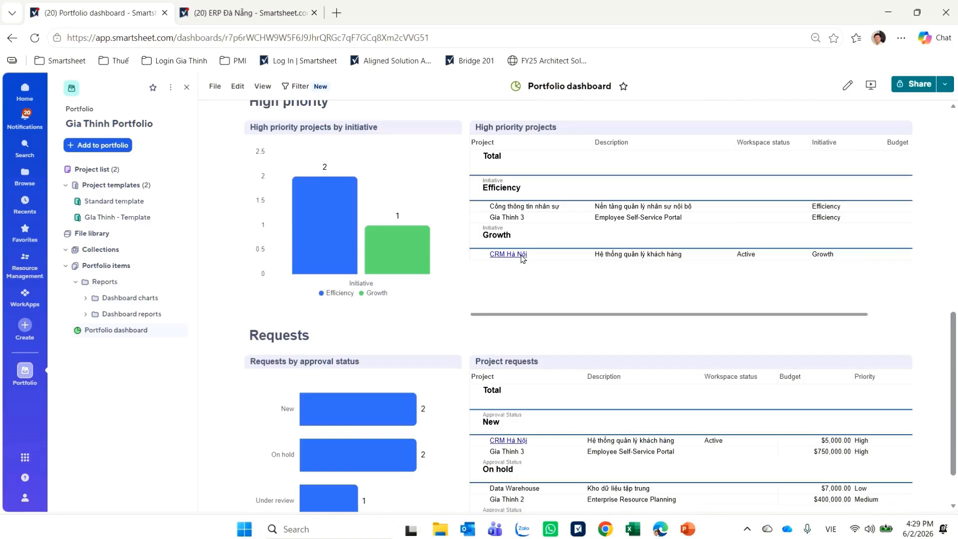